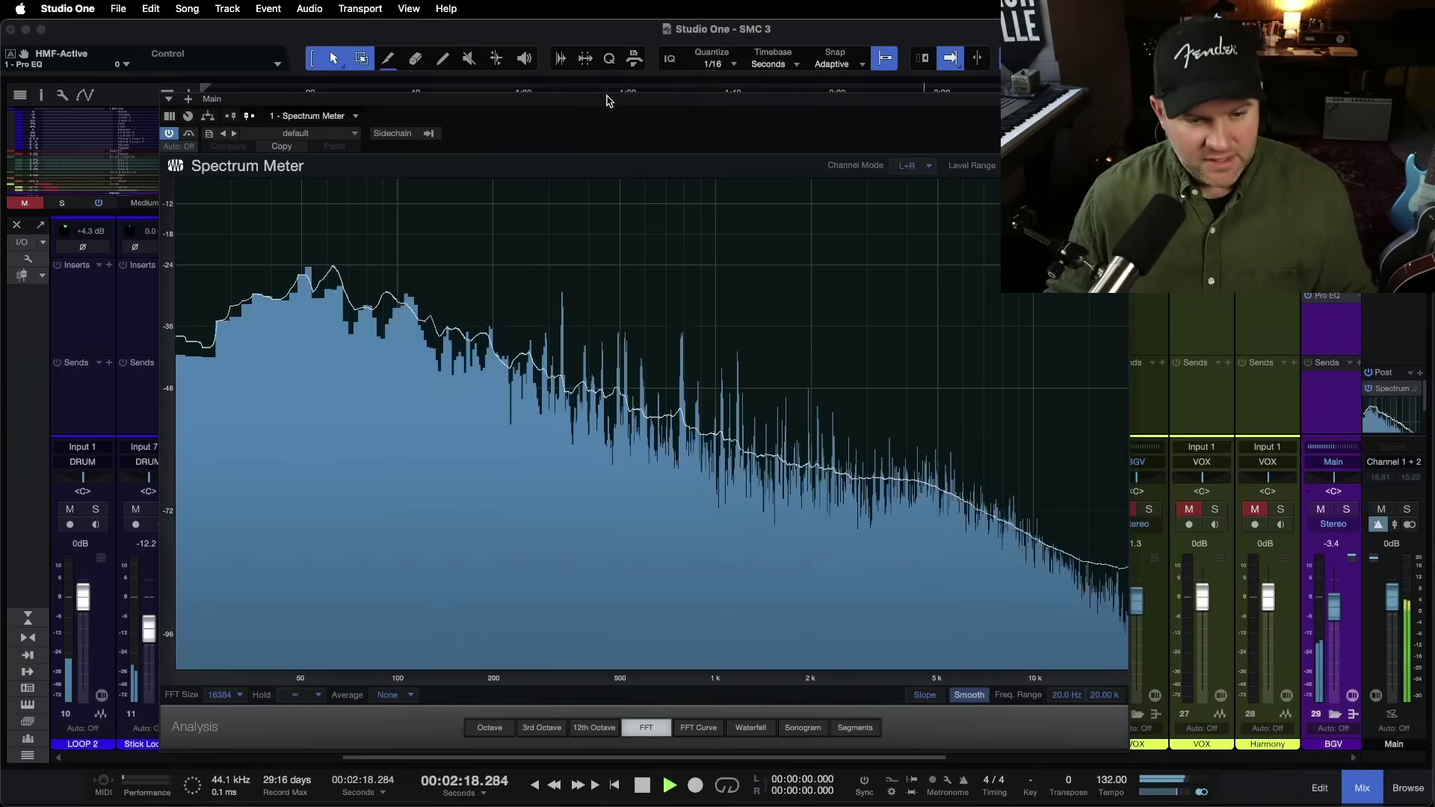
Stop playback and restart it from about 1:52, keeping the Spectrum Meter window open above the mixer.
{"action": "left_click_drag", "start_coordinate": [609, 99], "coordinate": [568, 43]}
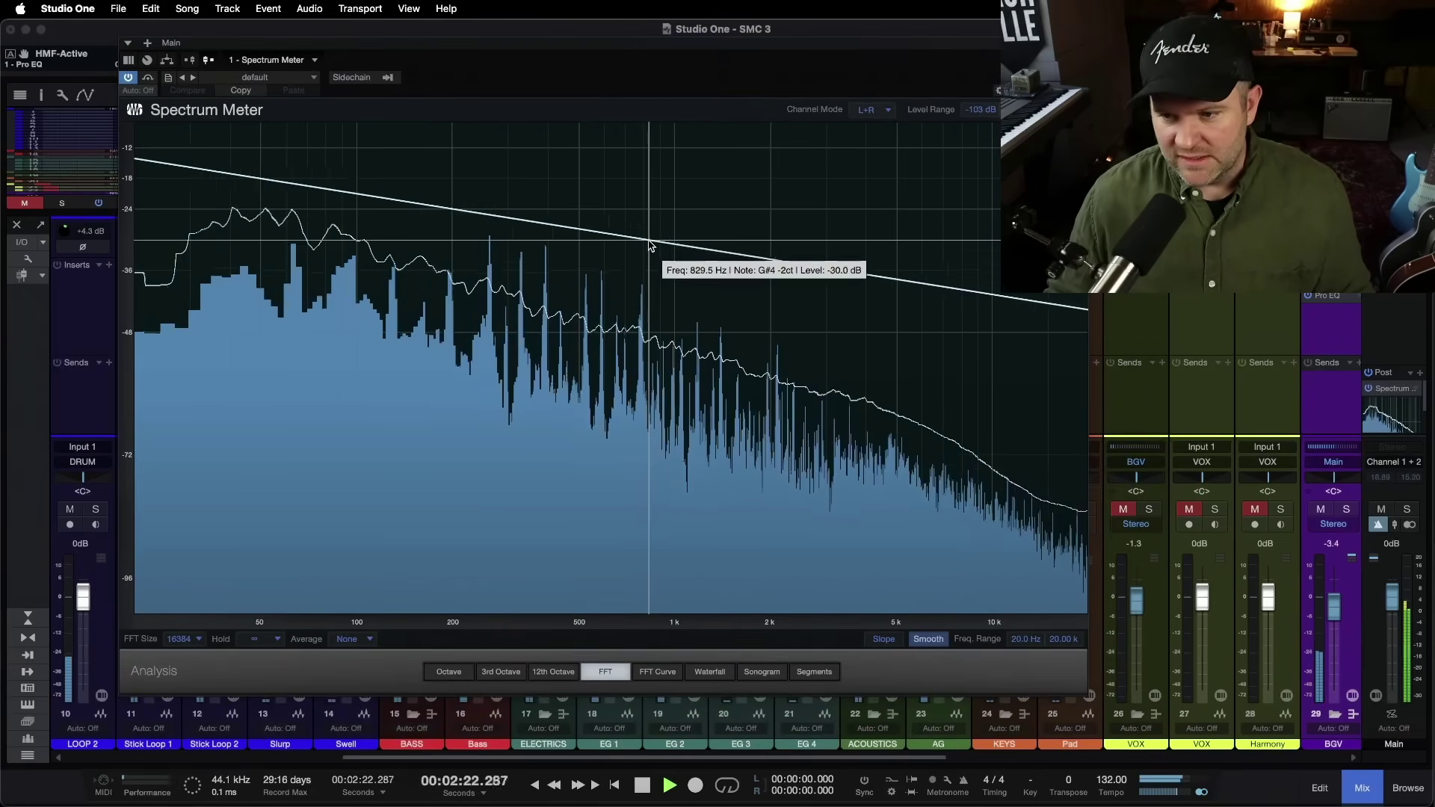
{"action": "left_click_drag", "start_coordinate": [645, 54], "coordinate": [578, 88]}
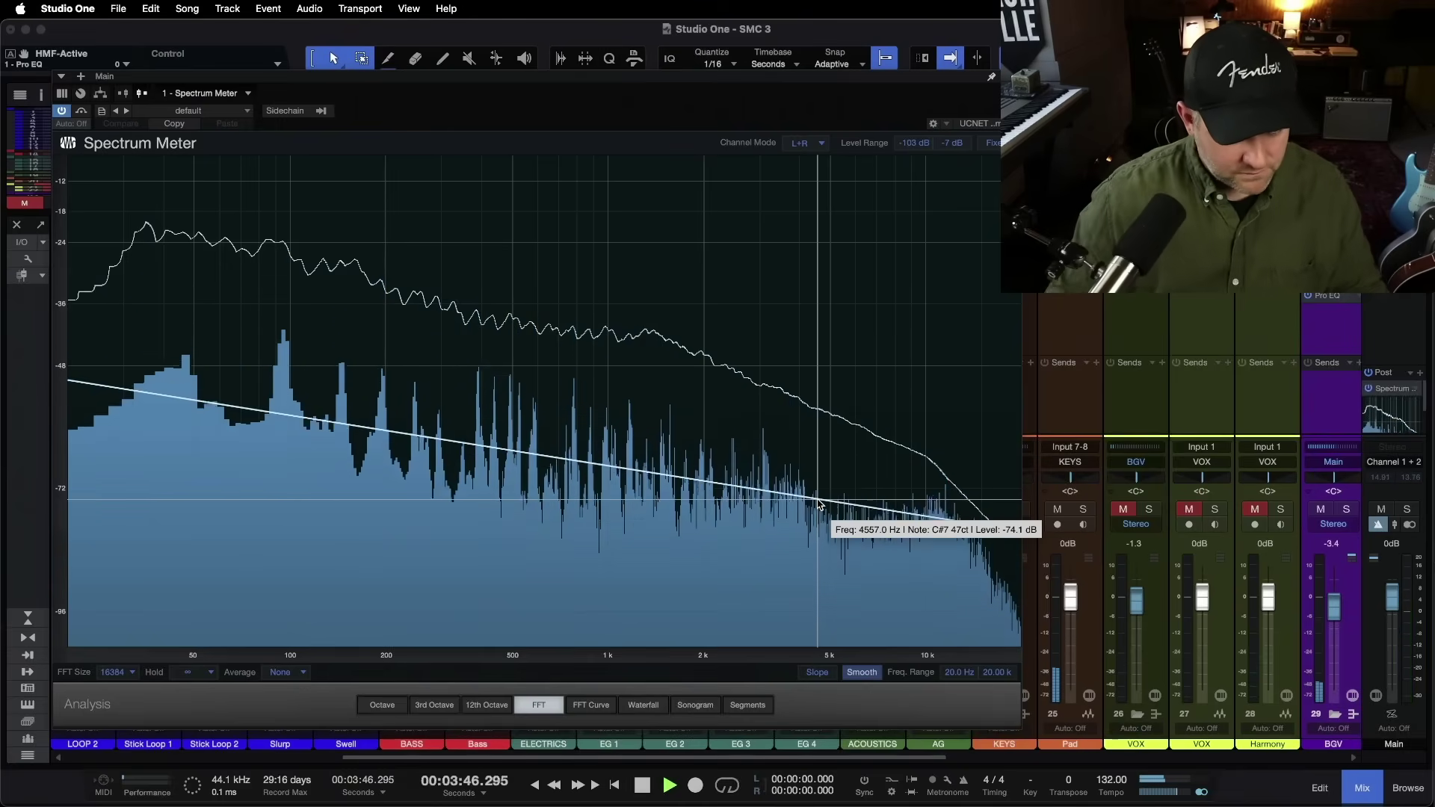
{"action": "key", "text": "space"}
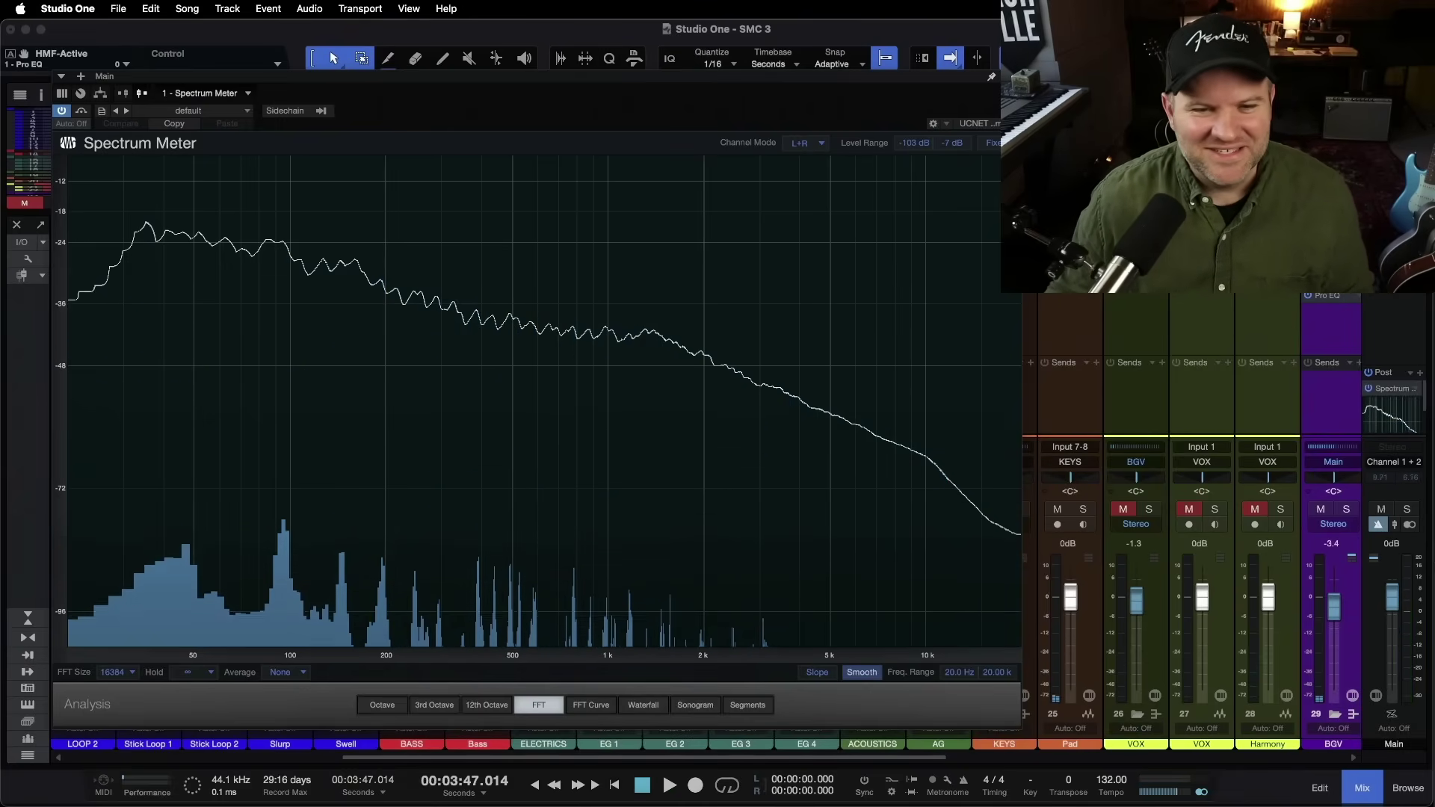
{"action": "left_click_drag", "start_coordinate": [852, 86], "coordinate": [876, 193]}
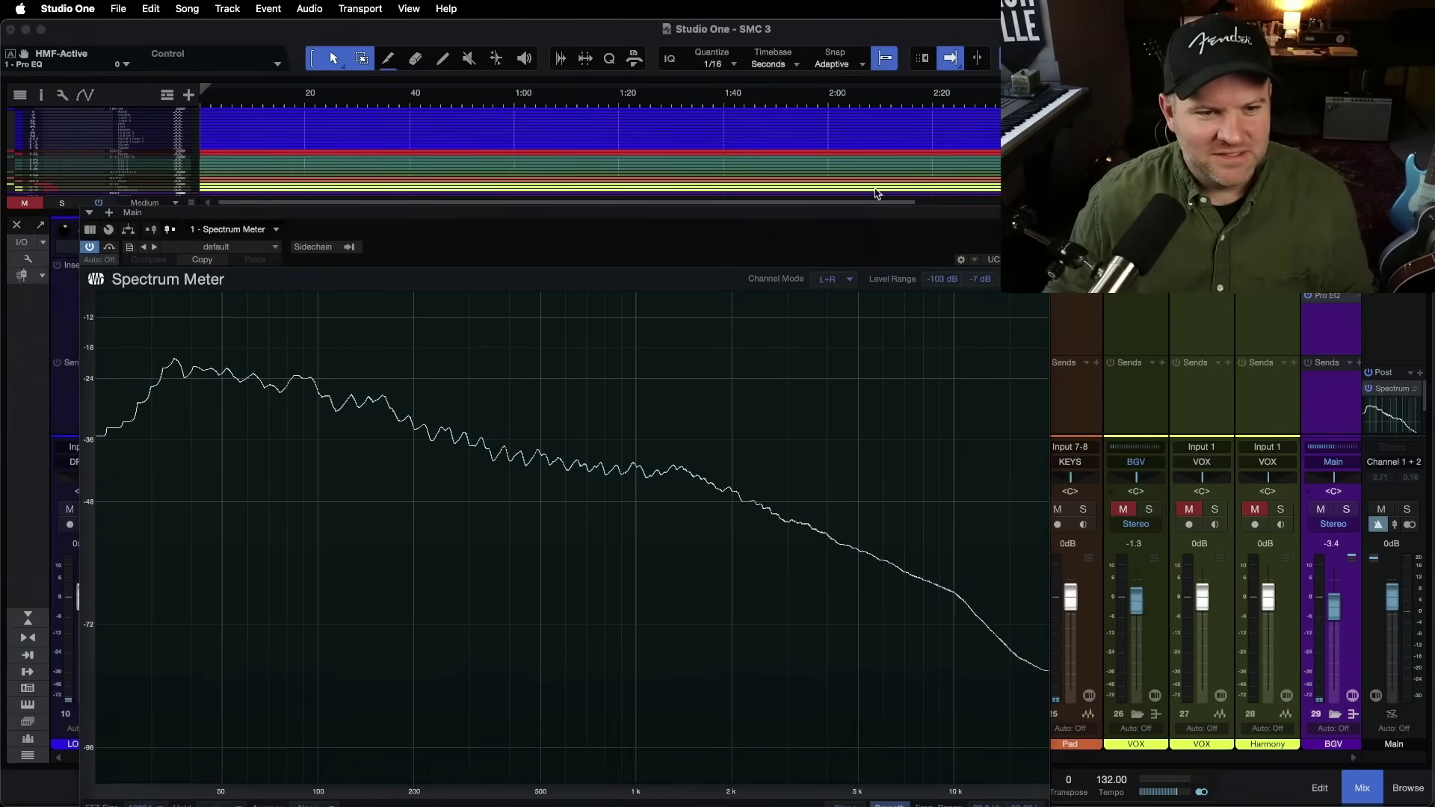
{"action": "left_click", "coordinate": [788, 107]}
{"action": "left_click_drag", "start_coordinate": [764, 215], "coordinate": [775, 104]}
{"action": "key", "text": "space"}
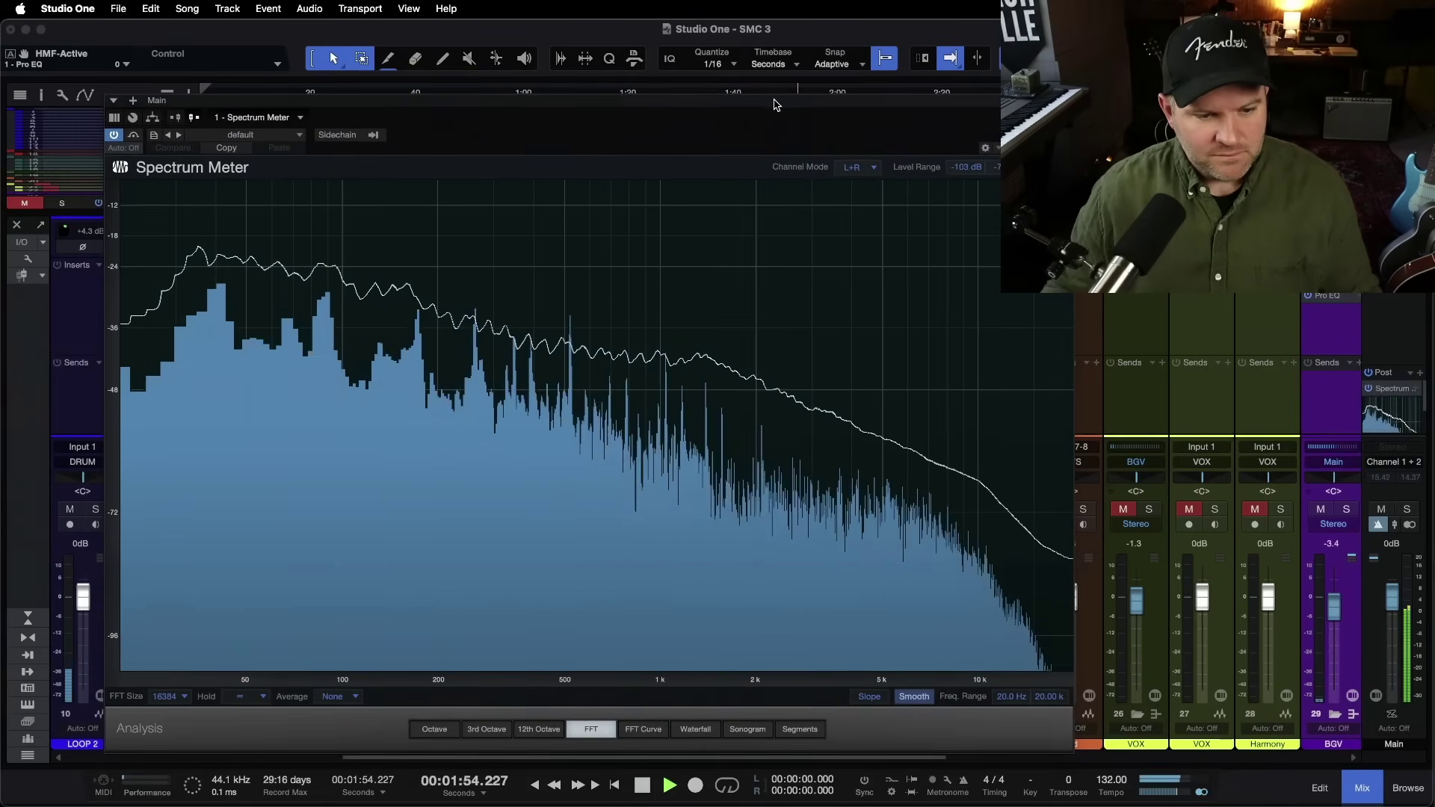
Open the Pro EQ and the Spectrum Meter of the Main channel and arrange their windows so both can be viewed.
{"action": "left_click", "coordinate": [1404, 321]}
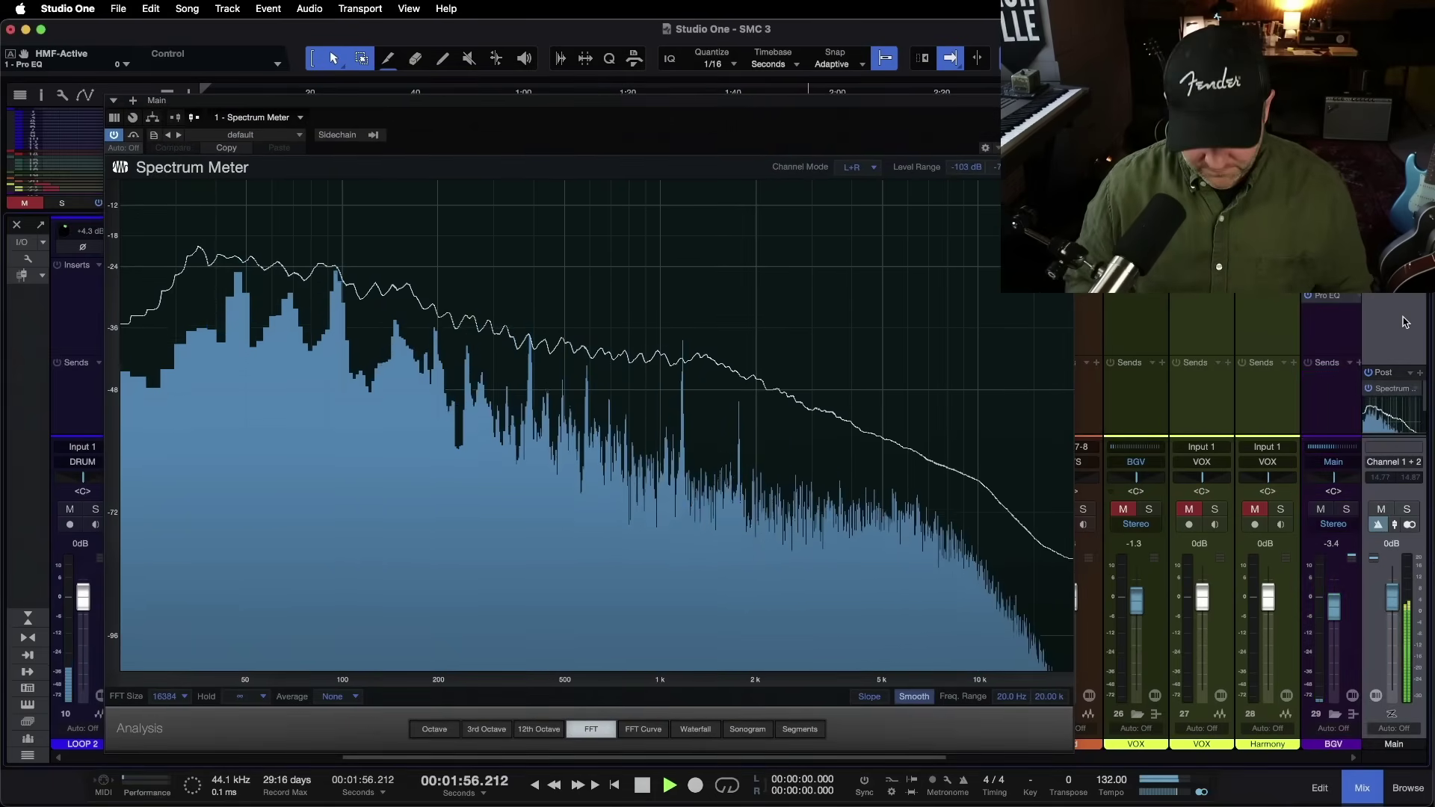
{"action": "left_click", "coordinate": [1317, 297]}
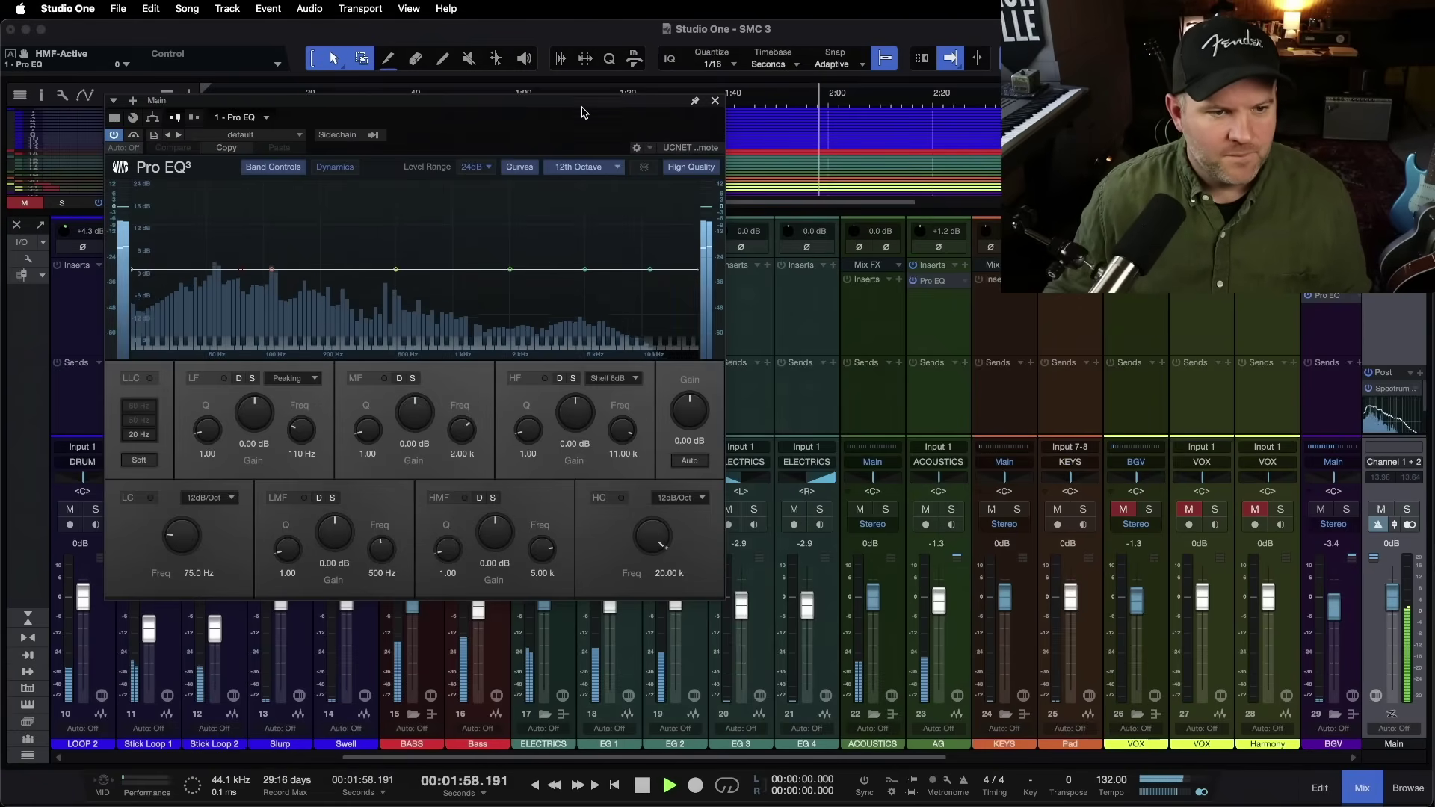
{"action": "left_click_drag", "start_coordinate": [585, 112], "coordinate": [613, 164]}
{"action": "left_click", "coordinate": [1389, 388]}
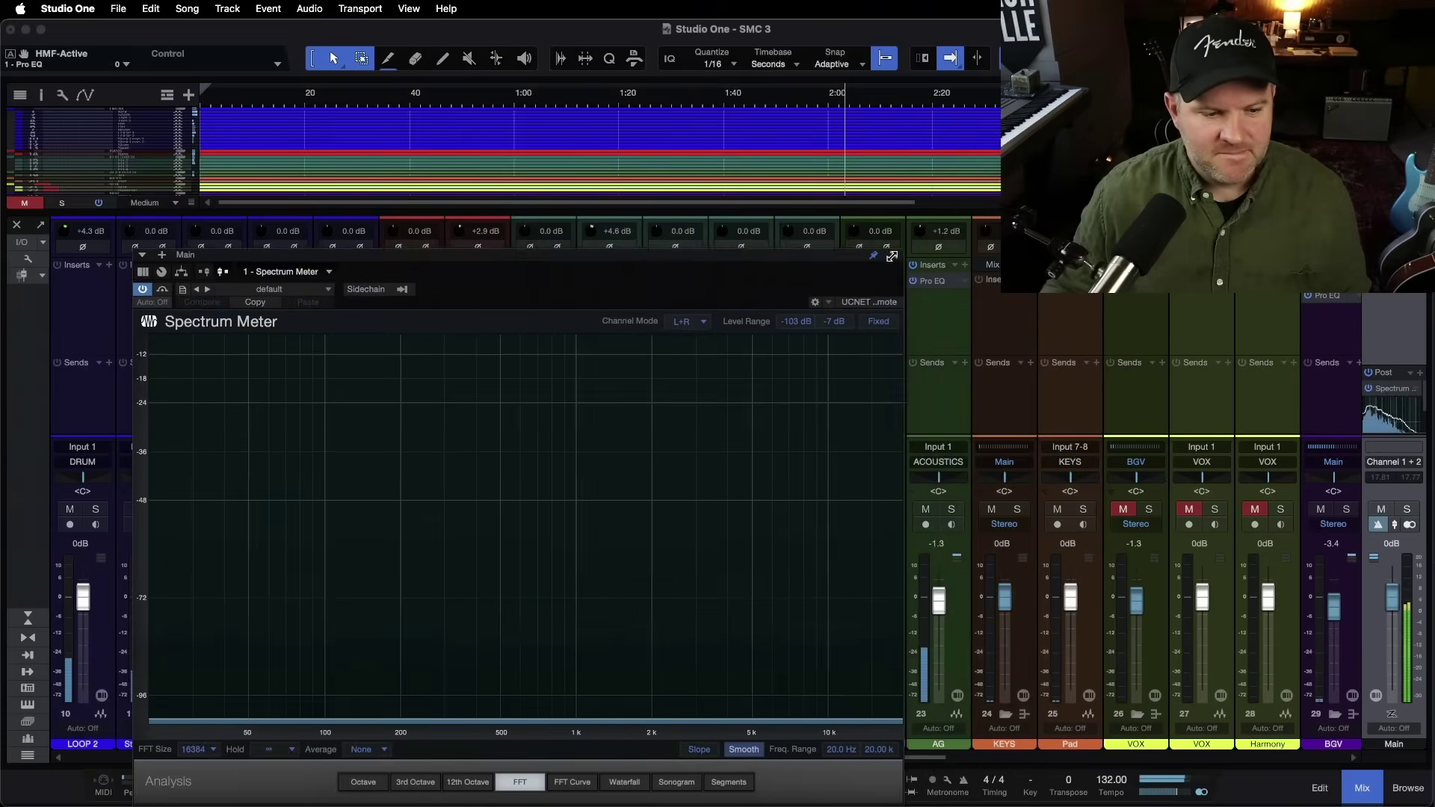
{"action": "left_click_drag", "start_coordinate": [695, 264], "coordinate": [936, 323]}
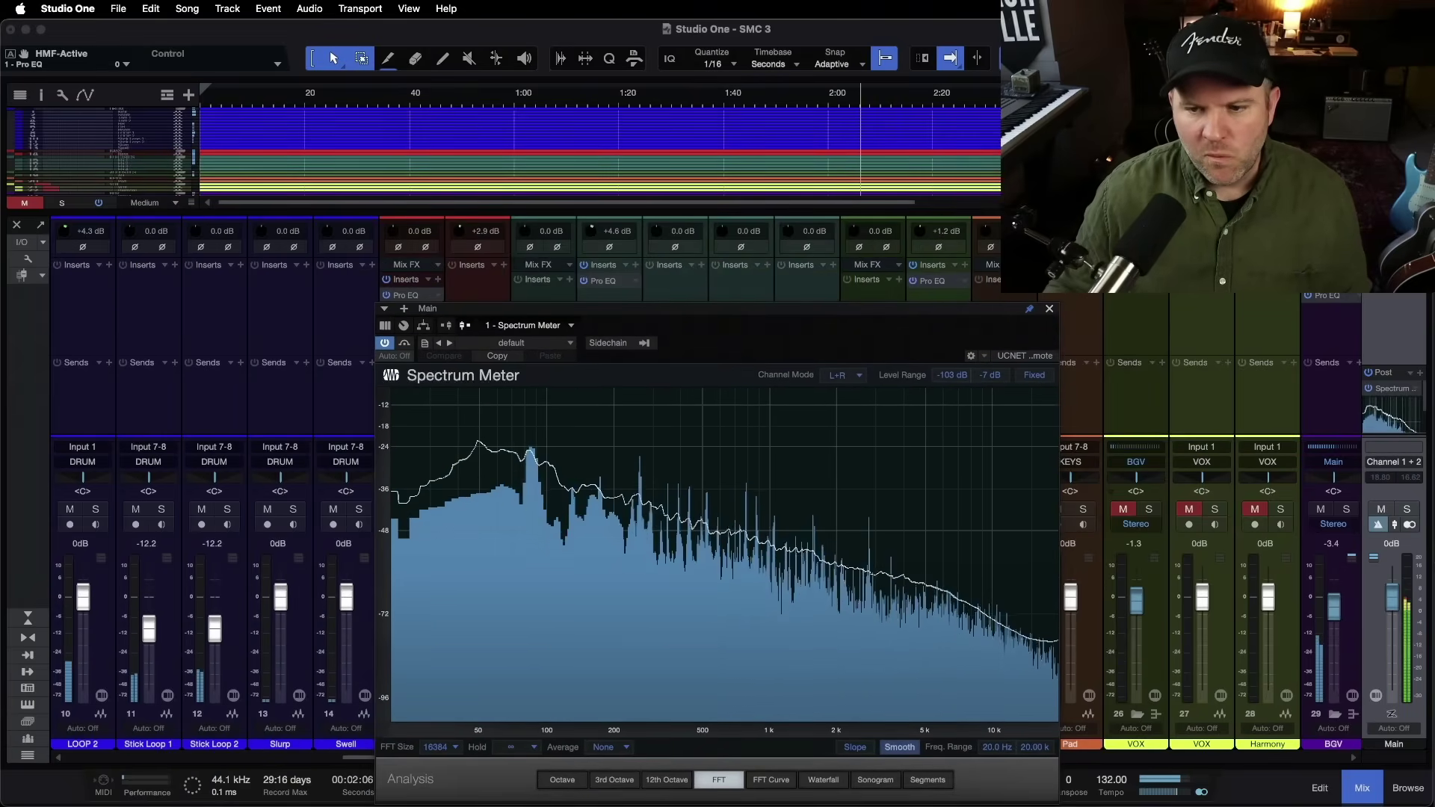
{"action": "left_click_drag", "start_coordinate": [564, 163], "coordinate": [521, 109]}
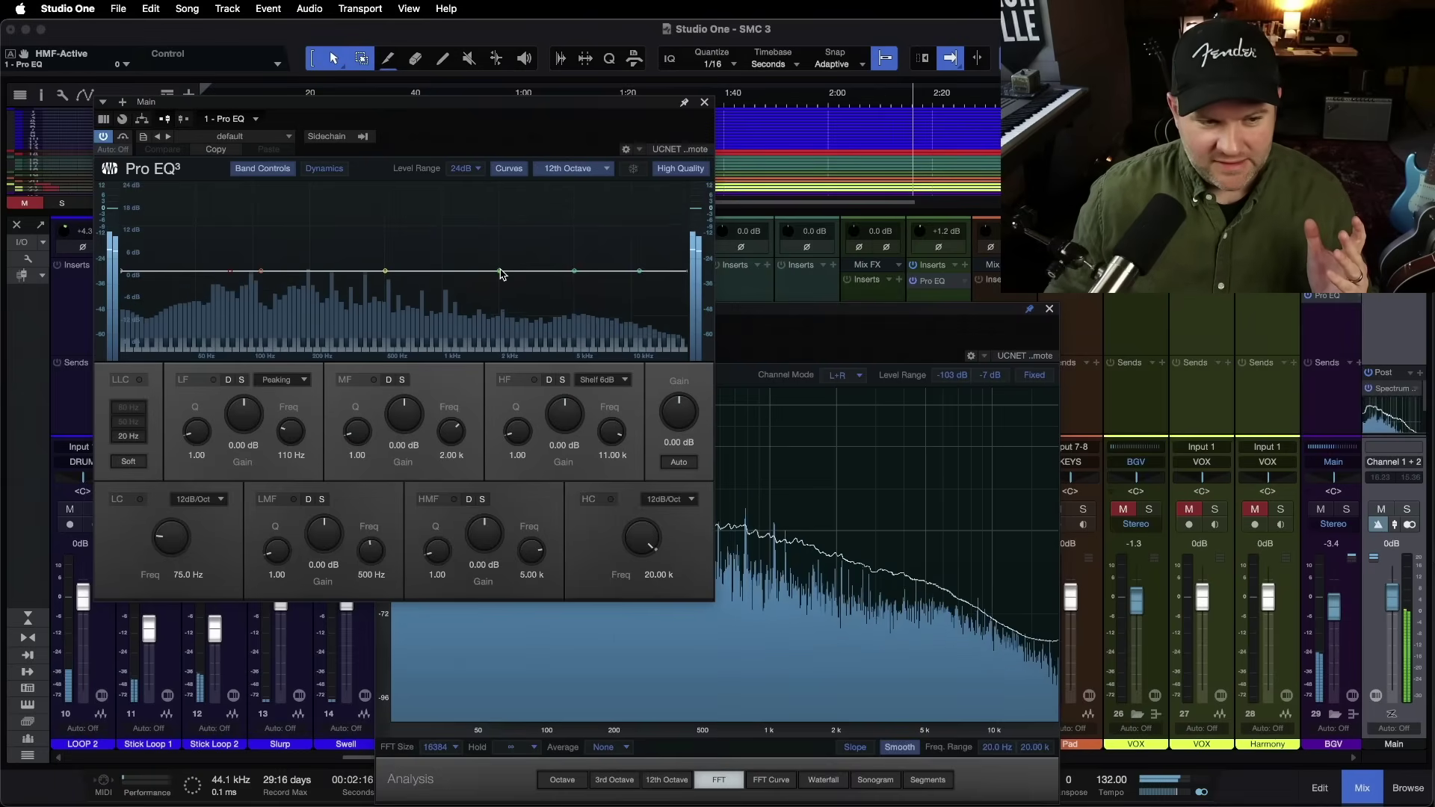
Place the Pro EQ and Spectrum Meter side by side, boost the high-frequency shelf to 23.52 dB at 264 Hz and set output gain to -6.30 dB.
{"action": "left_click", "coordinate": [603, 380]}
{"action": "left_click", "coordinate": [561, 421]}
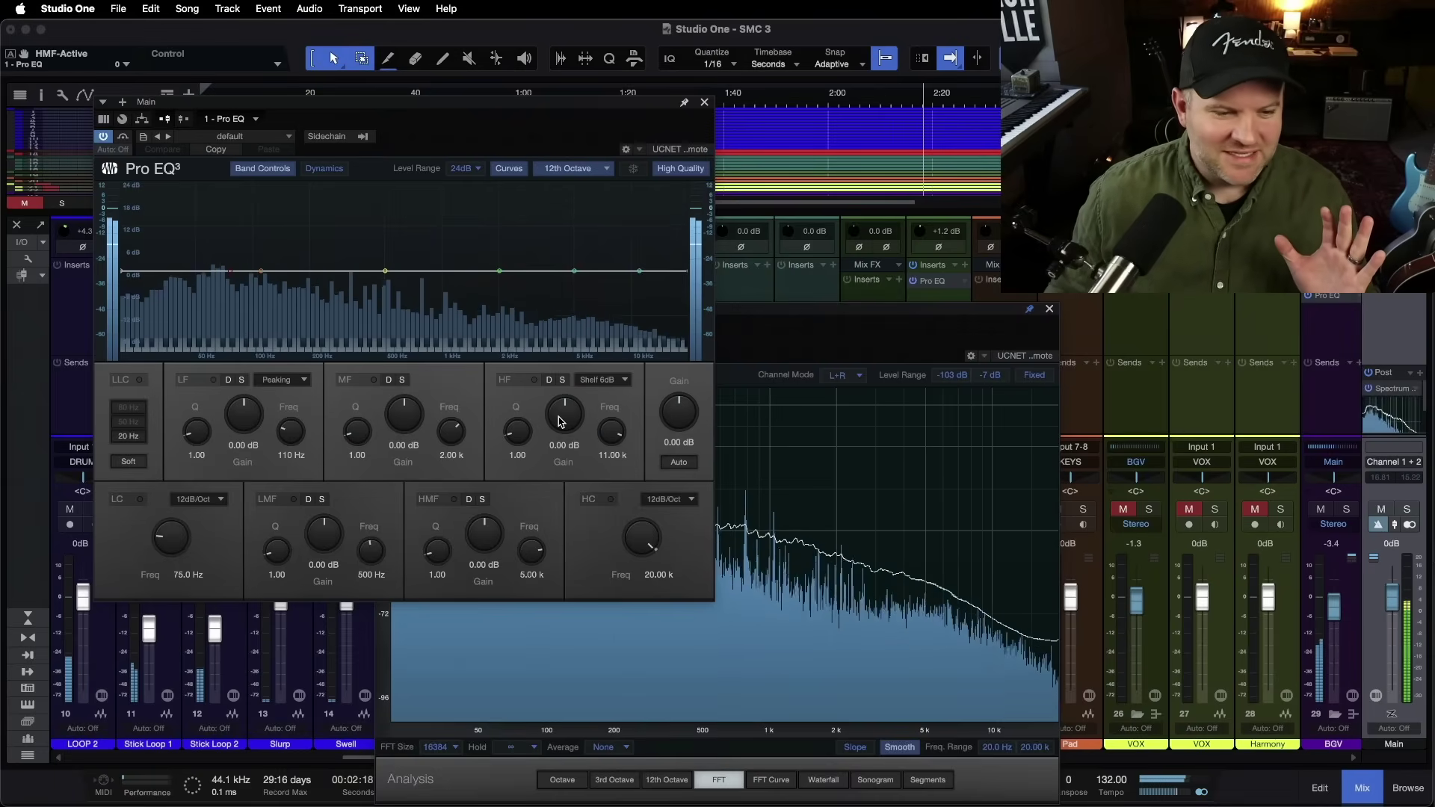
{"action": "left_click_drag", "start_coordinate": [561, 421], "coordinate": [610, 464]}
{"action": "left_click_drag", "start_coordinate": [566, 415], "coordinate": [566, 382]}
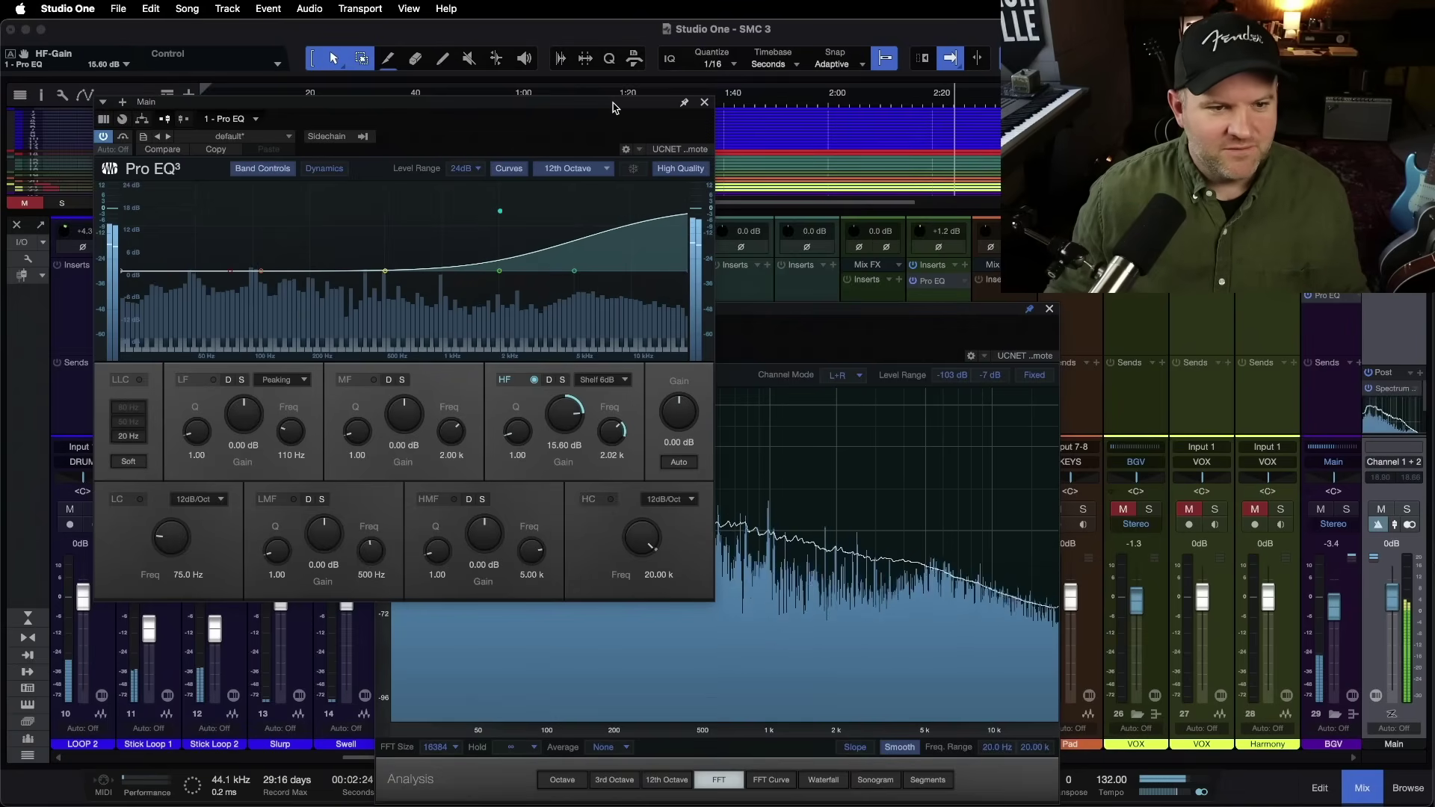
{"action": "left_click_drag", "start_coordinate": [613, 108], "coordinate": [453, 122]}
{"action": "left_click_drag", "start_coordinate": [746, 314], "coordinate": [1017, 336]}
{"action": "left_click_drag", "start_coordinate": [460, 441], "coordinate": [403, 388]}
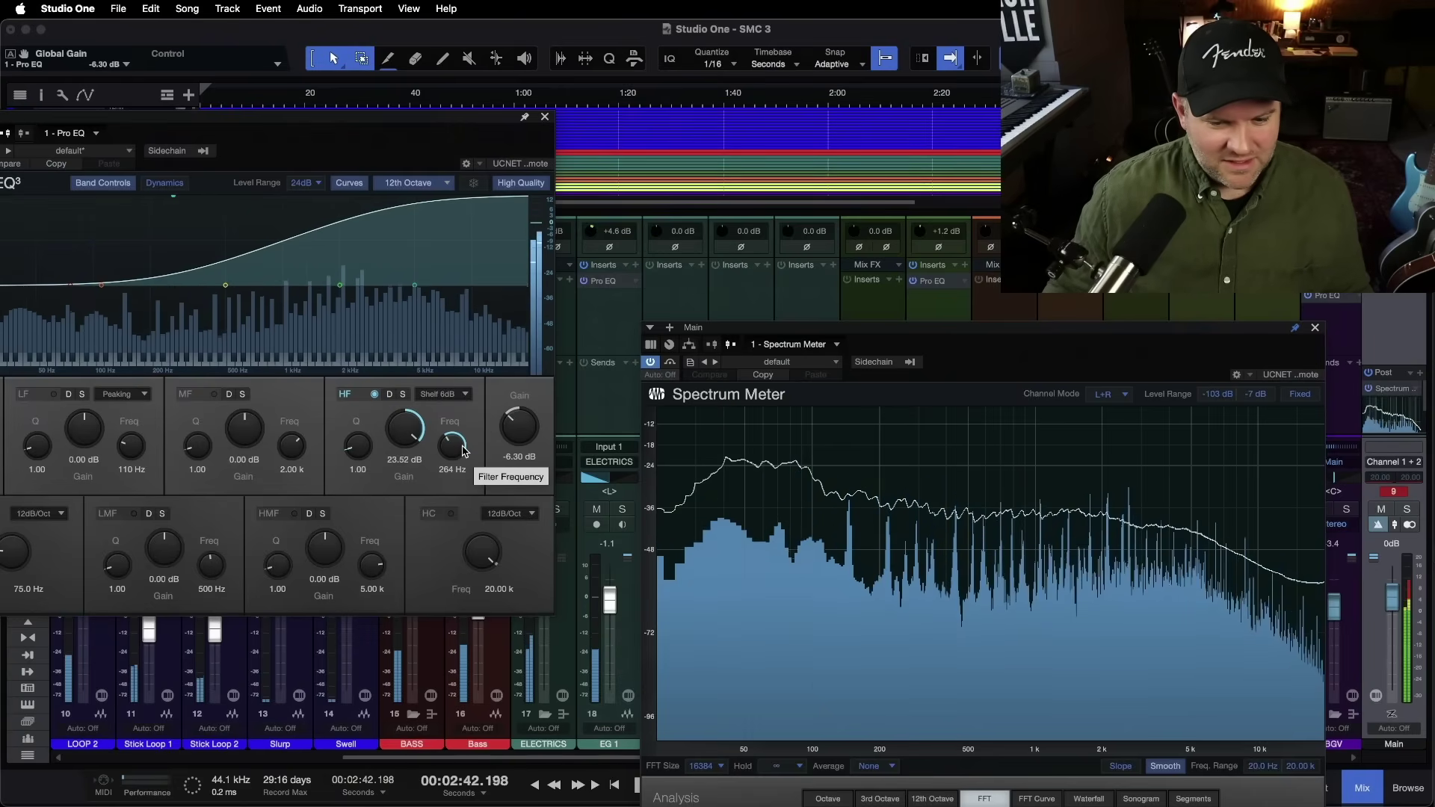
Compare the boosted mix's spectrum with the meter's slope guide line and replay the song from about 1:40.
{"action": "left_click_drag", "start_coordinate": [766, 510], "coordinate": [927, 541]}
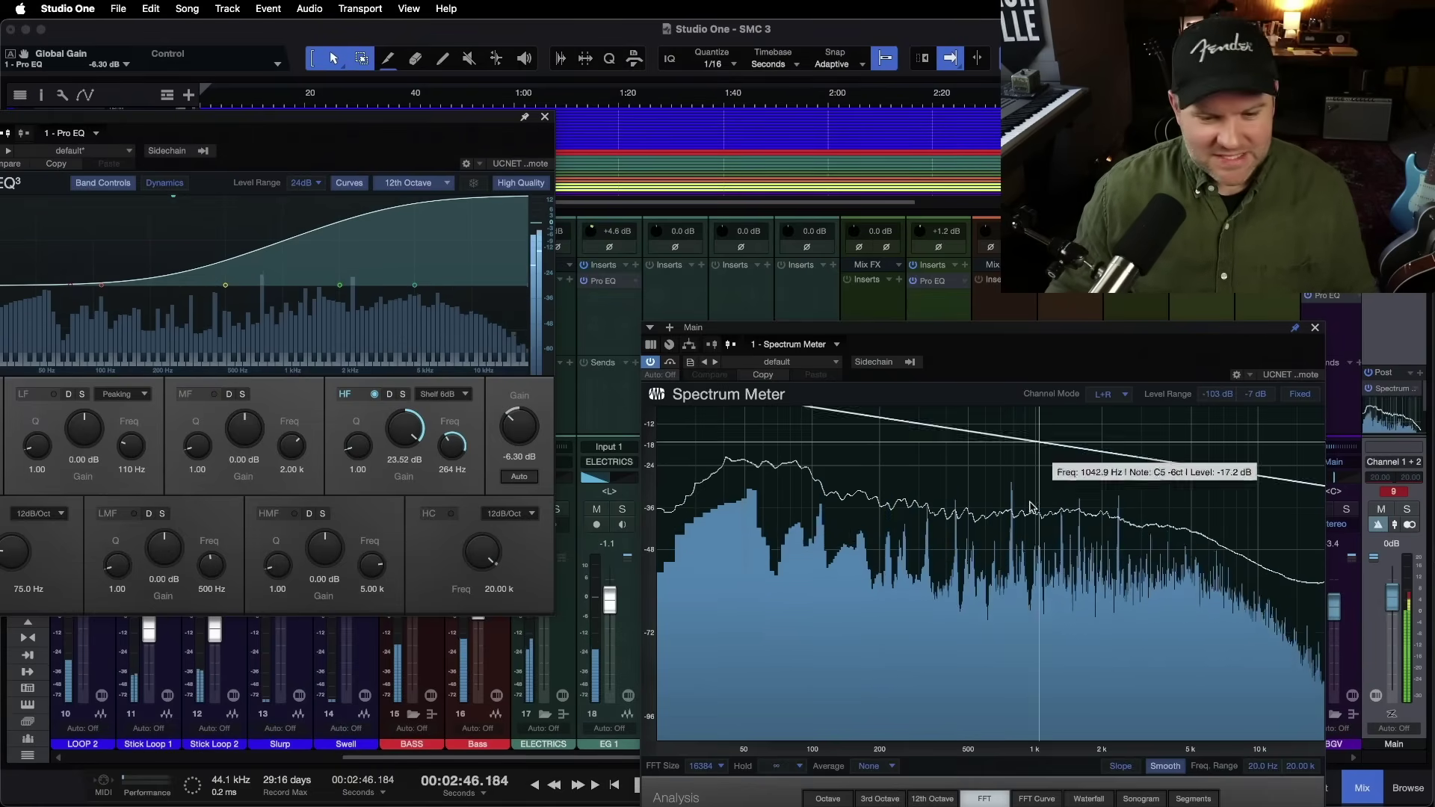
{"action": "left_click_drag", "start_coordinate": [1015, 331], "coordinate": [675, 198]}
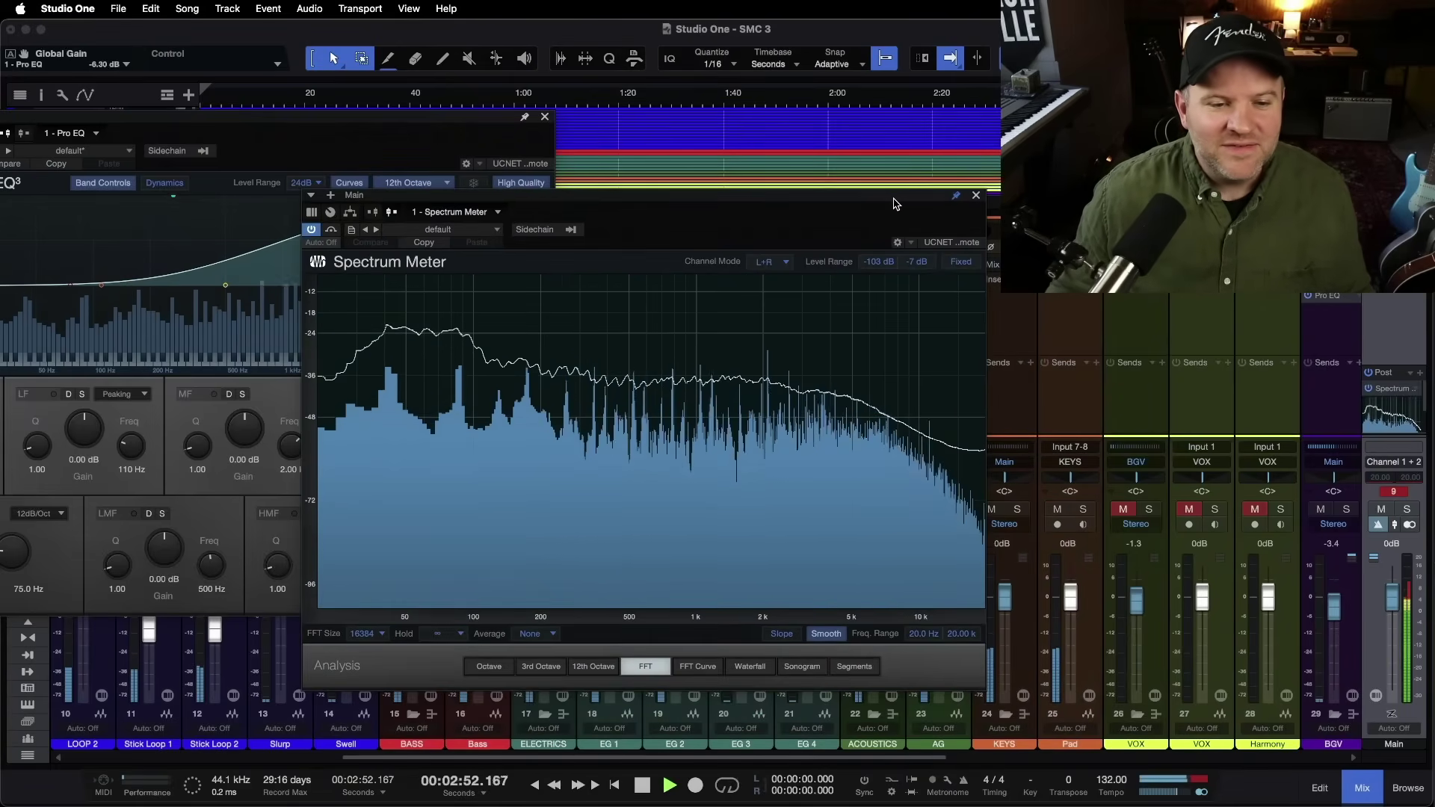
{"action": "left_click_drag", "start_coordinate": [964, 195], "coordinate": [1124, 352]}
{"action": "left_click", "coordinate": [736, 82]}
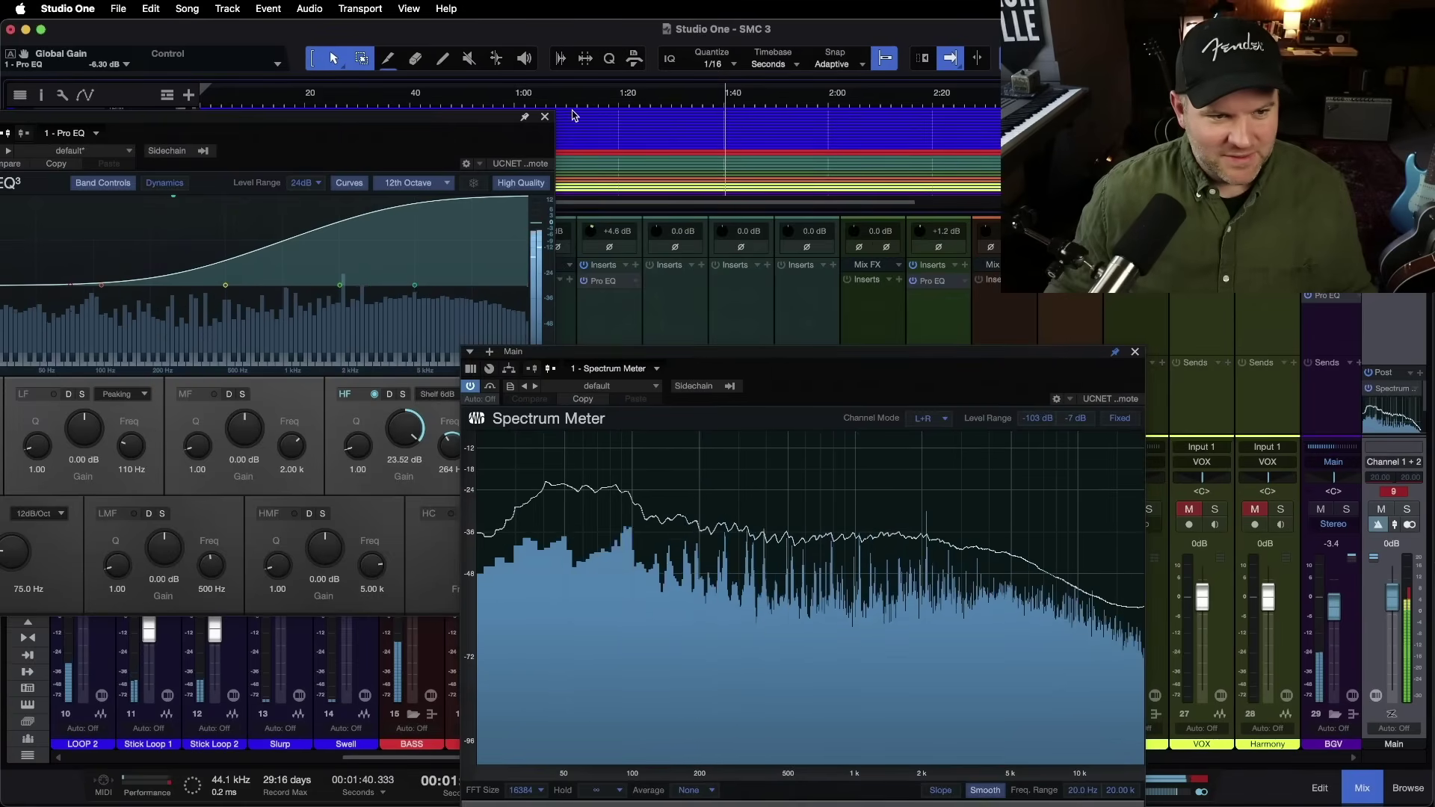
Close the Pro EQ and Spectrum Meter, and reopen the Main channel's Spectrum Meter over the middle of the mixer.
{"action": "left_click", "coordinate": [544, 117]}
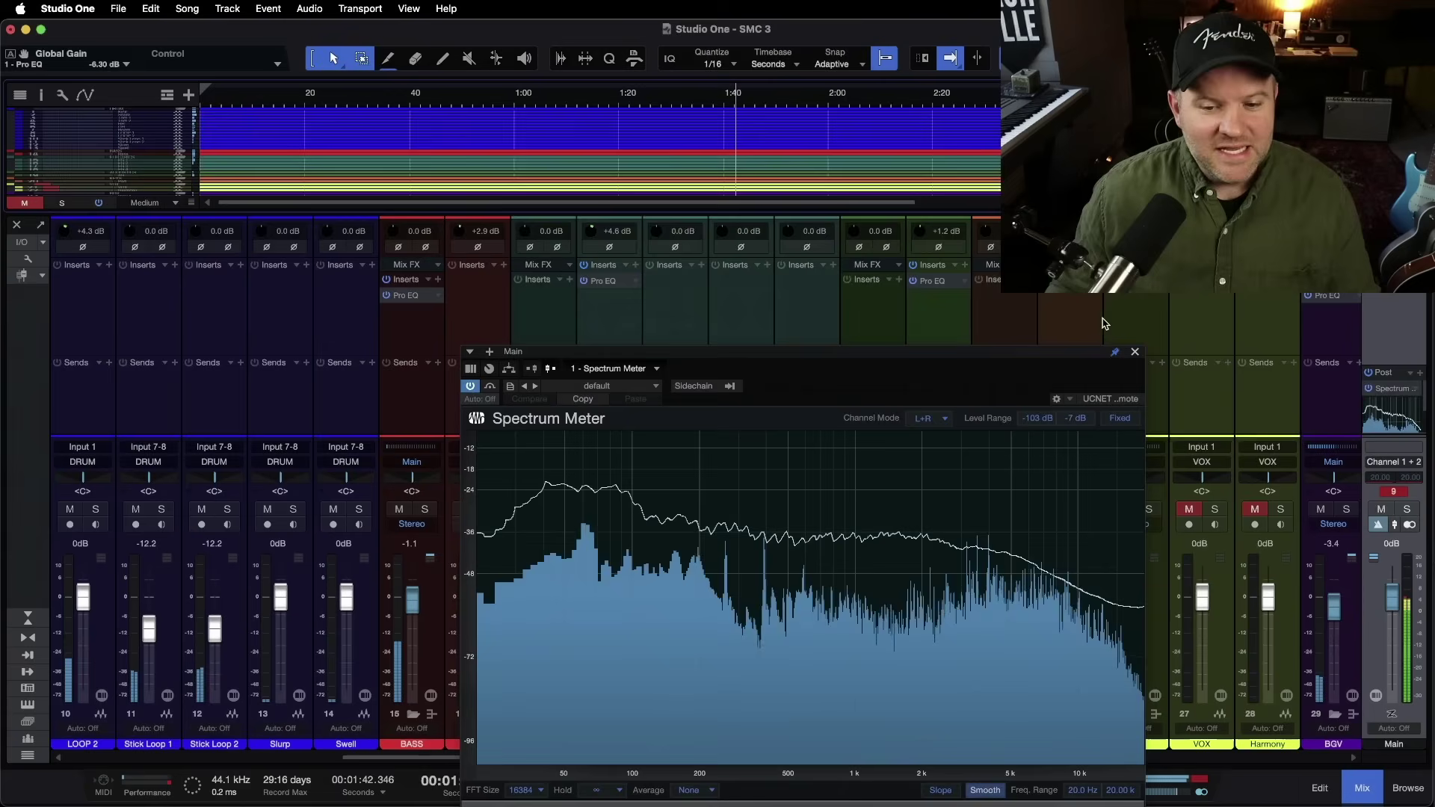
{"action": "left_click", "coordinate": [1135, 351]}
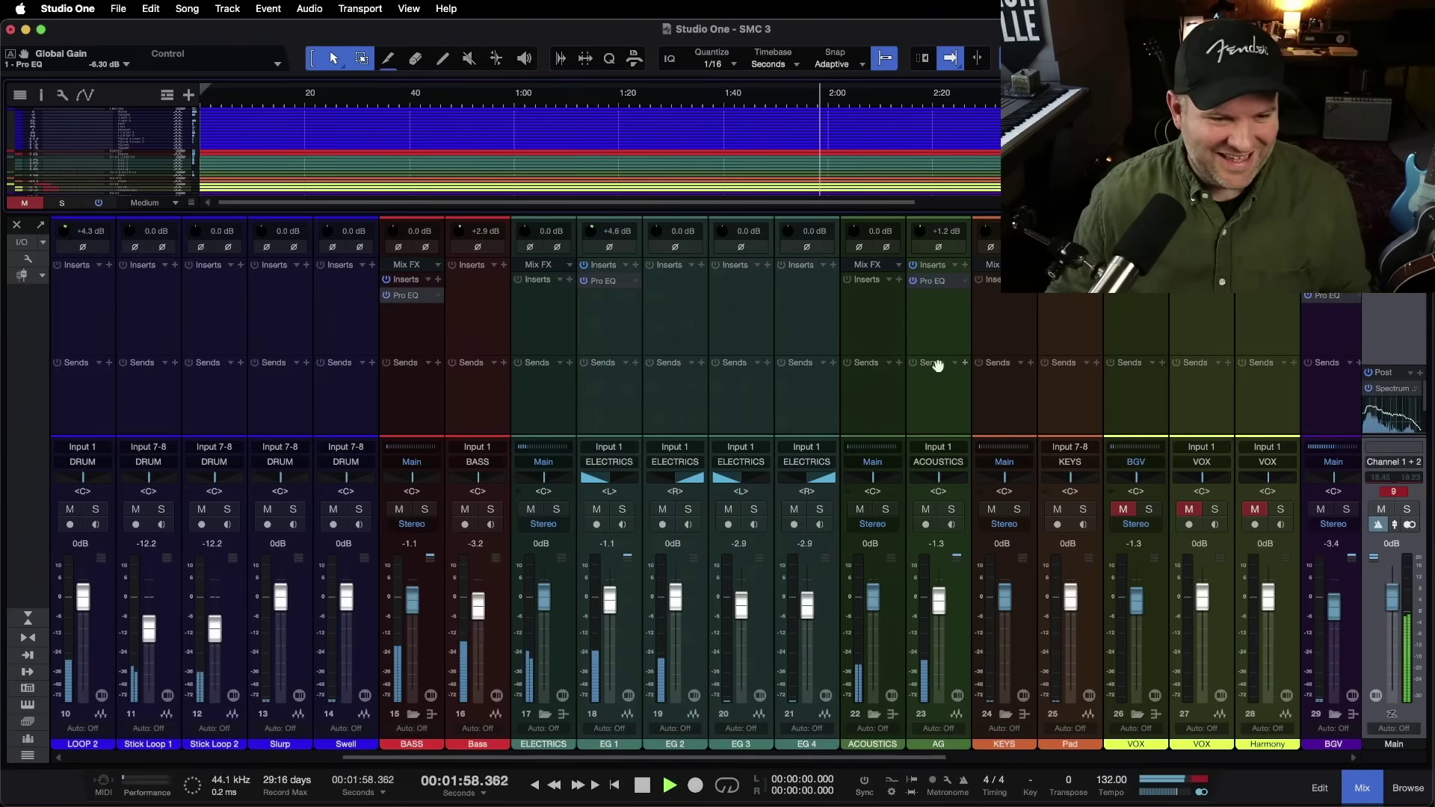
{"action": "left_click", "coordinate": [1395, 388]}
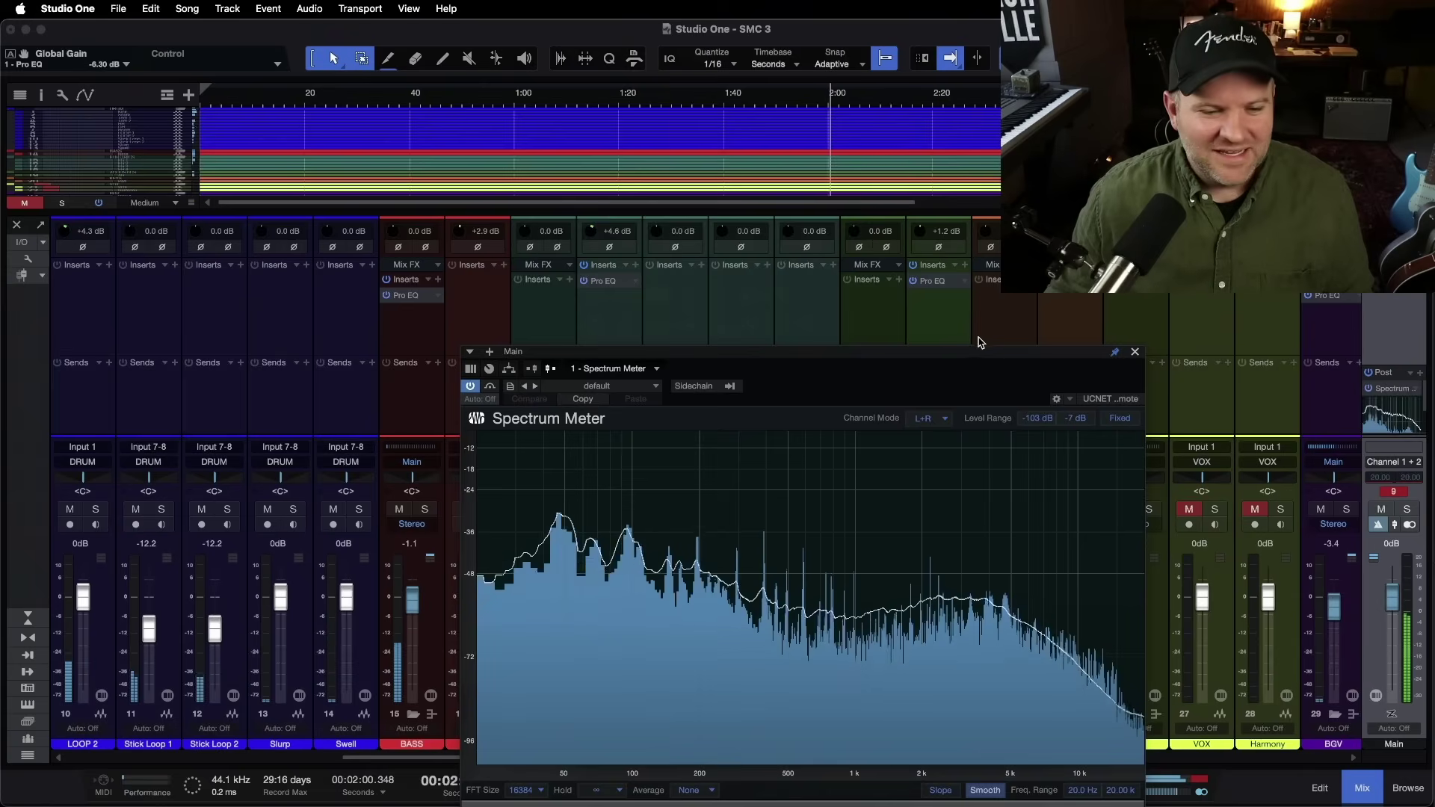
{"action": "left_click_drag", "start_coordinate": [949, 358], "coordinate": [822, 205]}
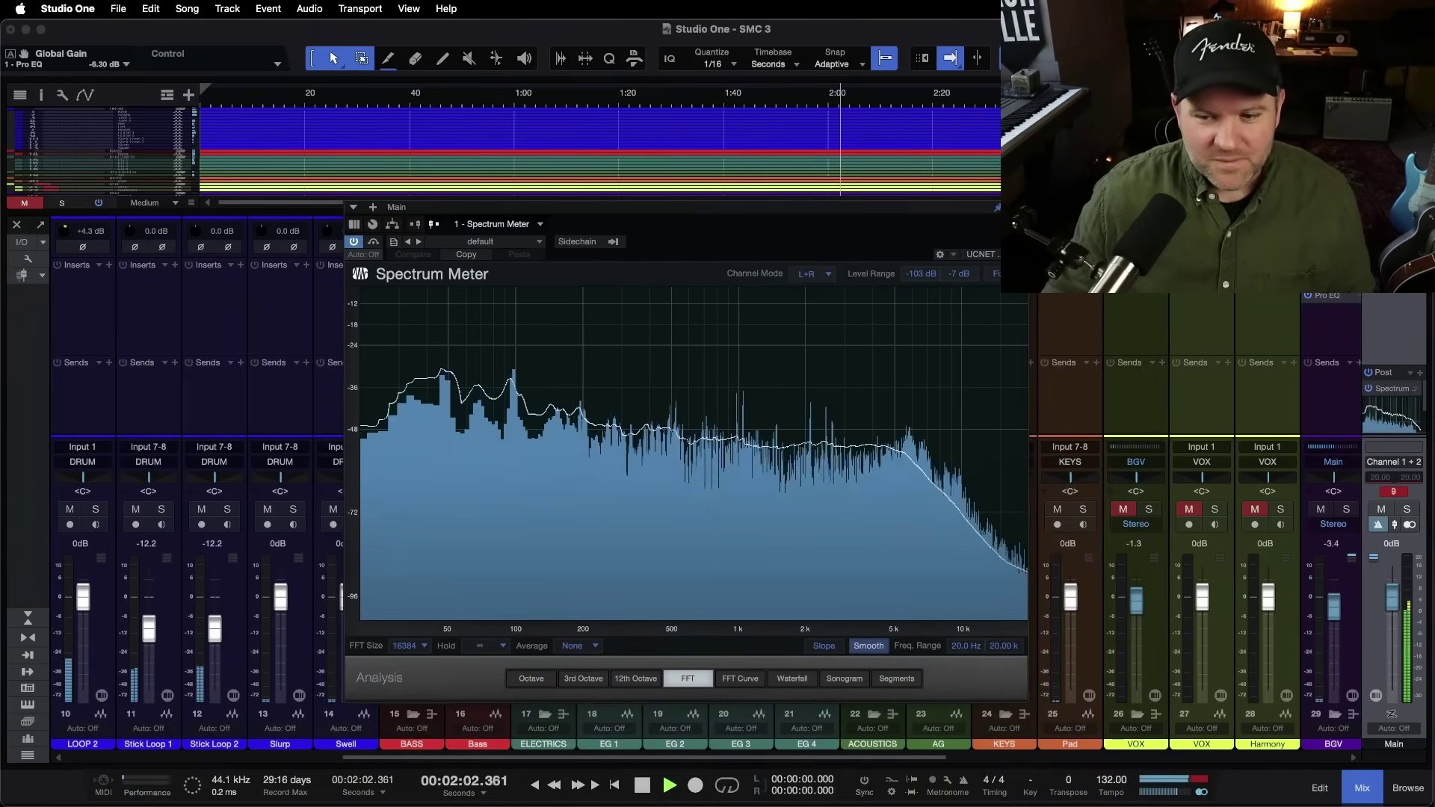
Reset the Main channel Pro EQ's high-frequency gain and output gain to 0.00 dB, then close the EQ.
{"action": "left_click", "coordinate": [1326, 296]}
{"action": "left_click_drag", "start_coordinate": [464, 117], "coordinate": [727, 134]}
{"action": "left_click", "coordinate": [674, 439], "text": "super"}
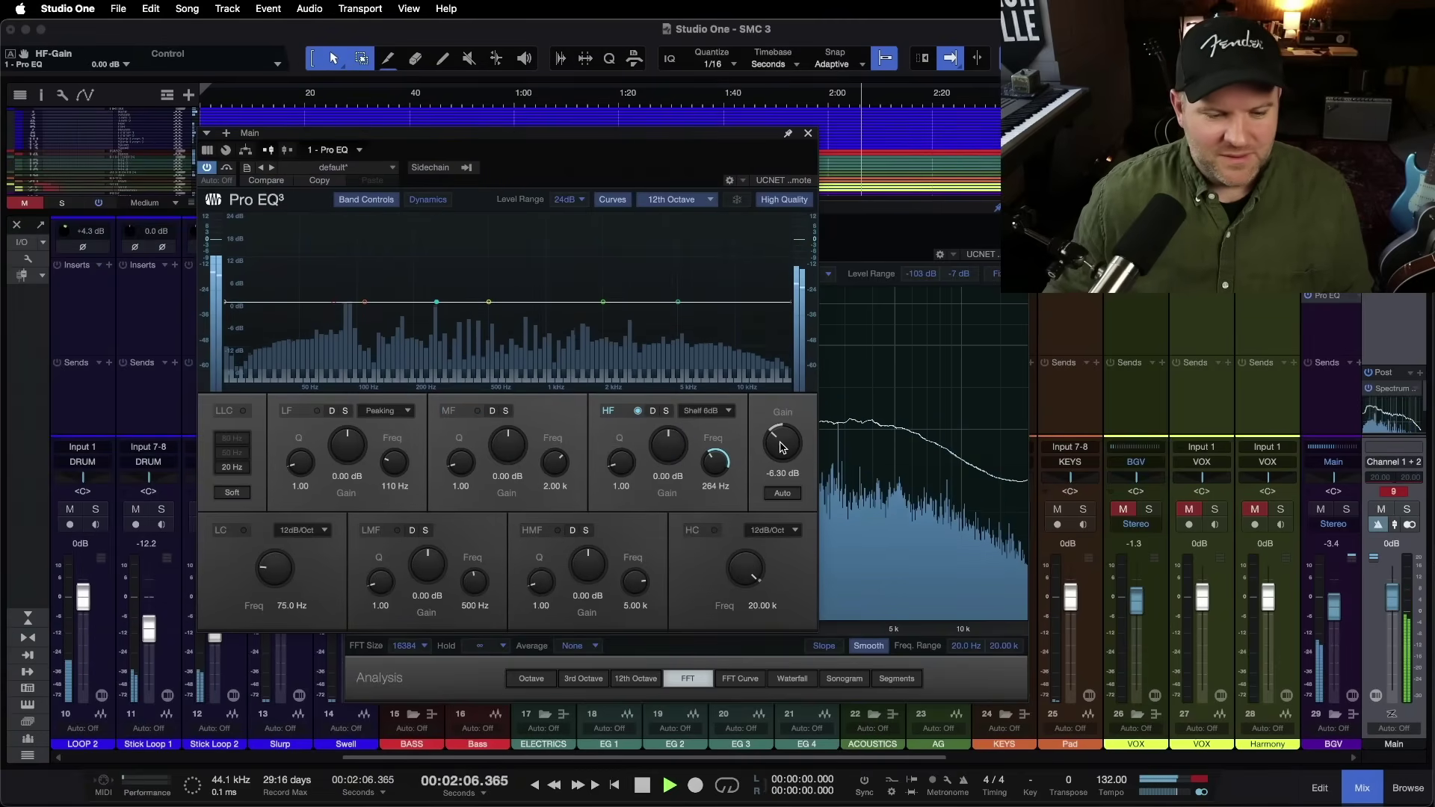
{"action": "left_click", "coordinate": [808, 133]}
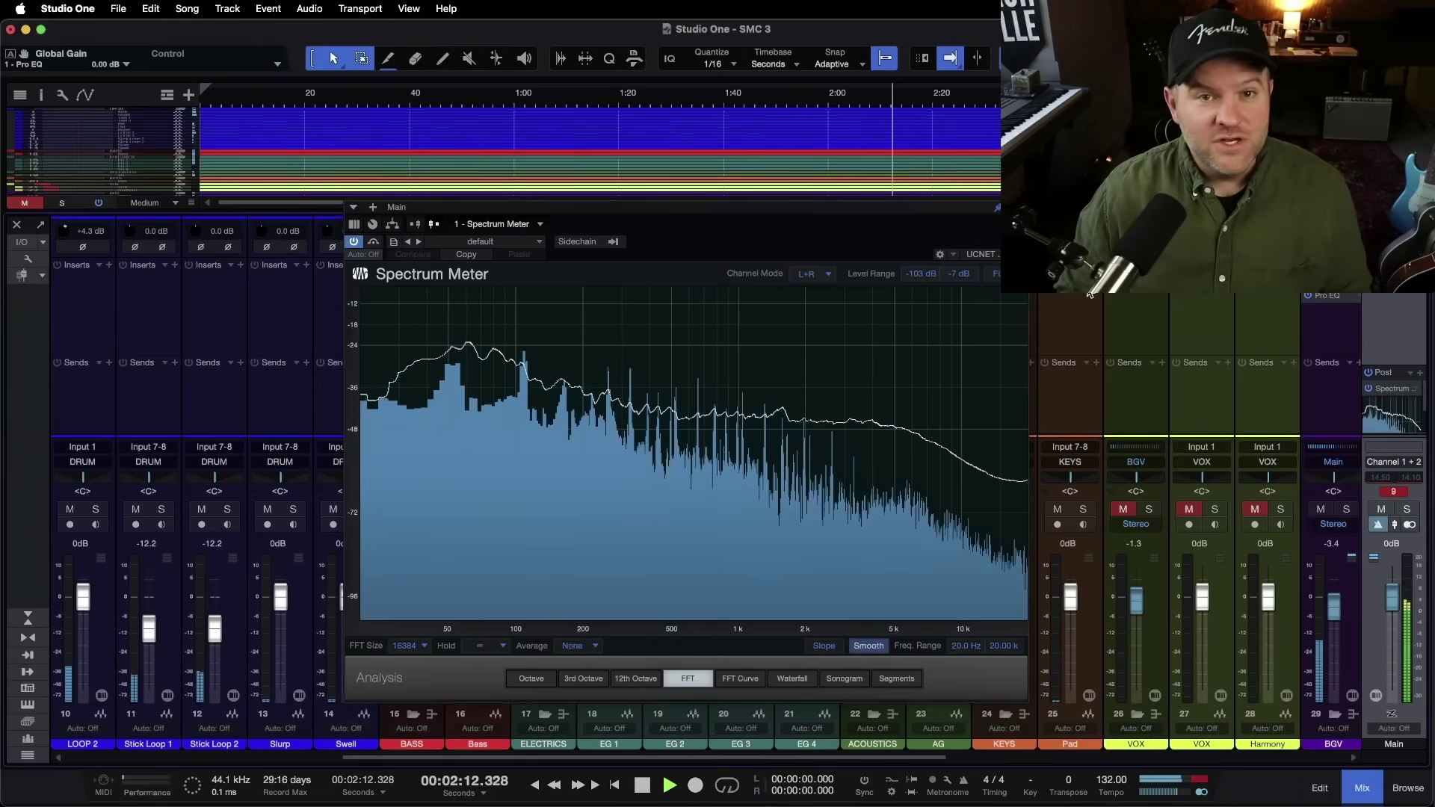
{"action": "left_click", "coordinate": [862, 230]}
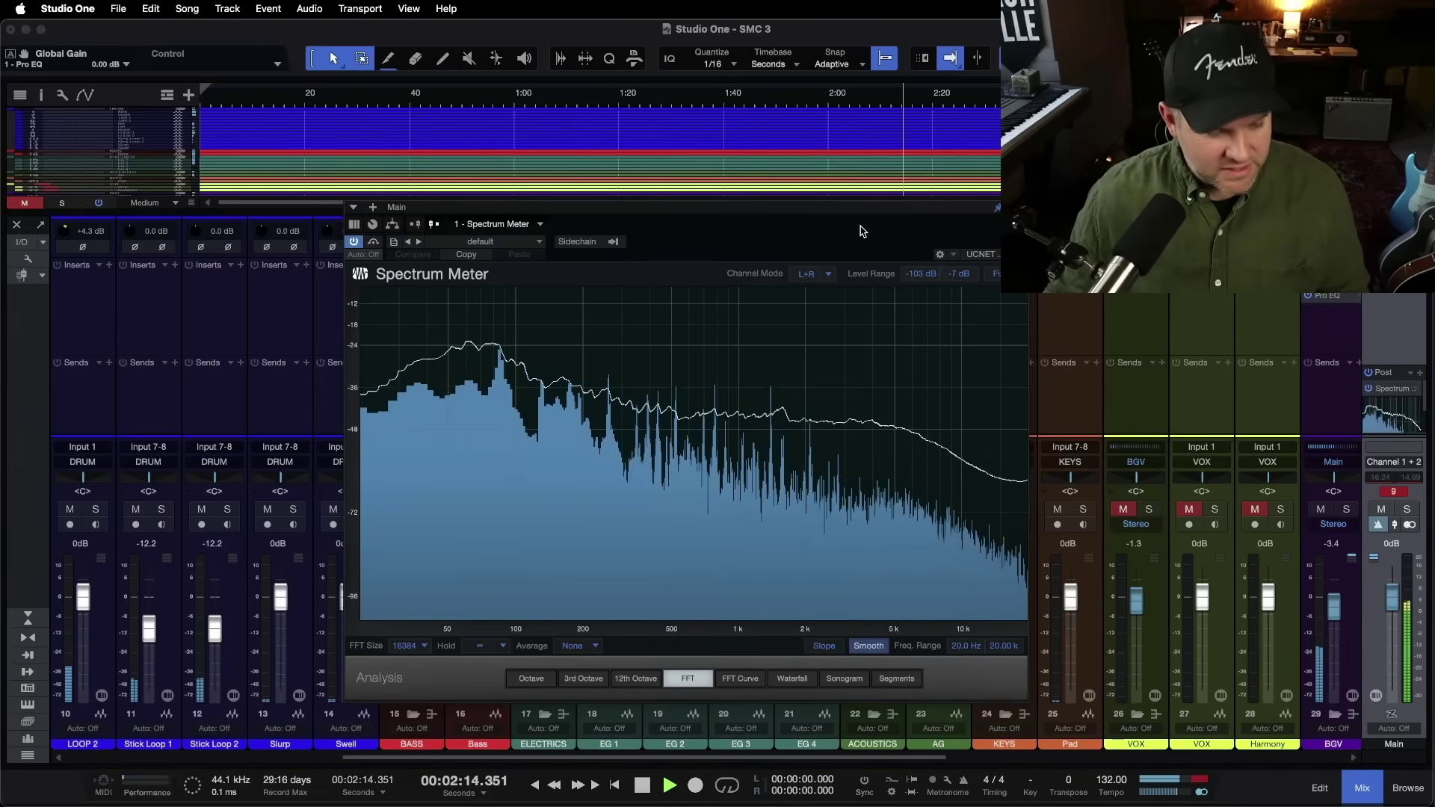